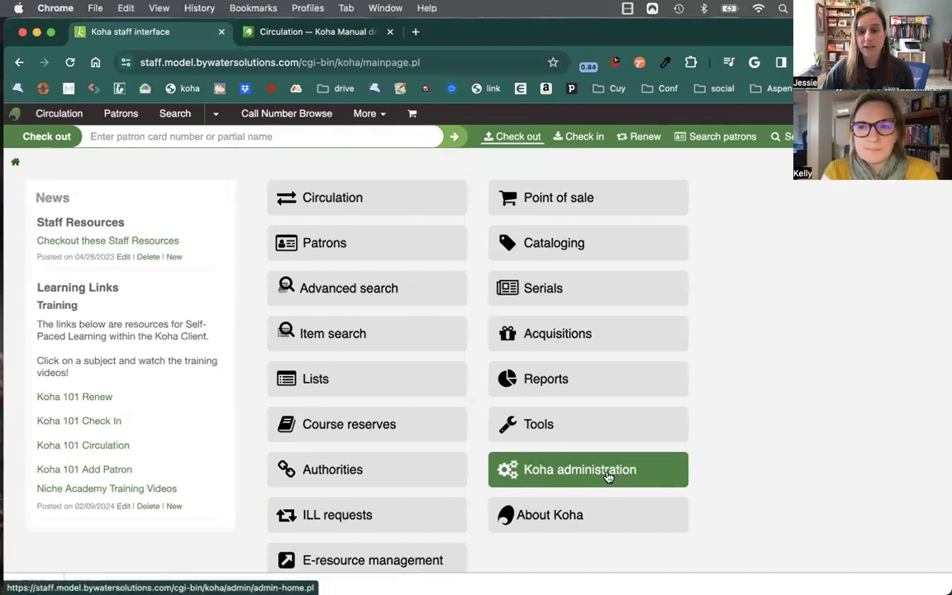
# Open Koha administration and search the system preferences for holdsqueue
pyautogui.click(611, 476)
pyautogui.click(228, 295)
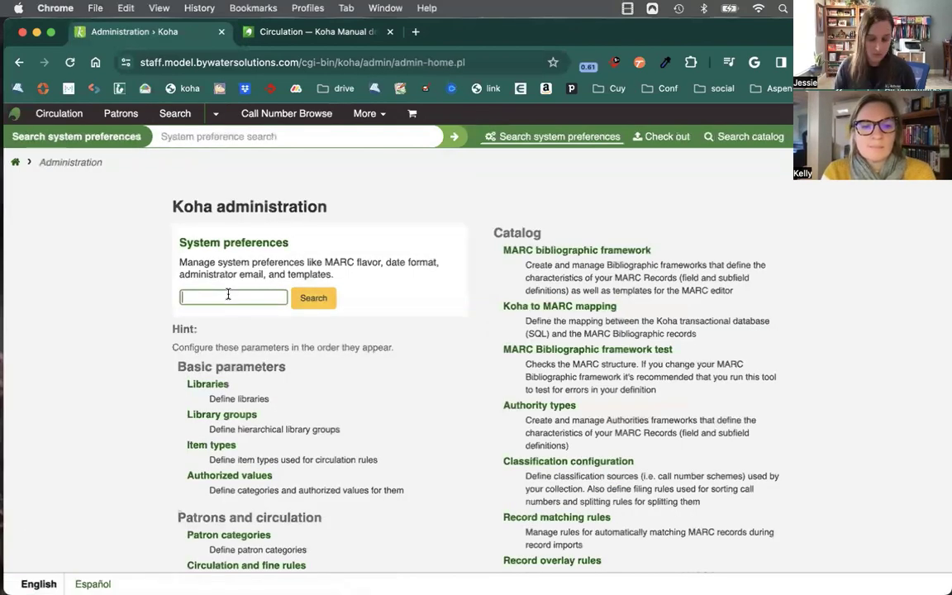
pyautogui.write('holds')
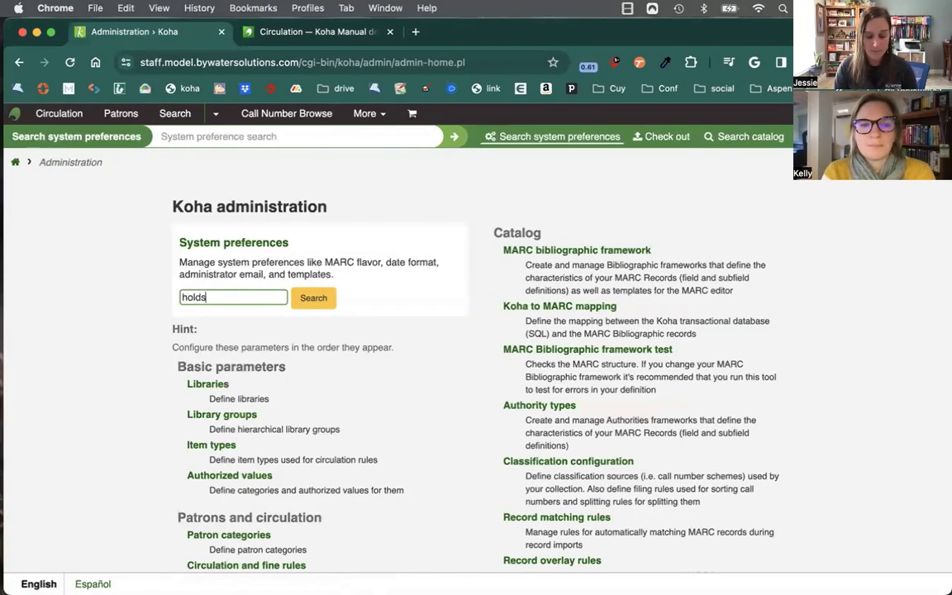
pyautogui.write('queue')
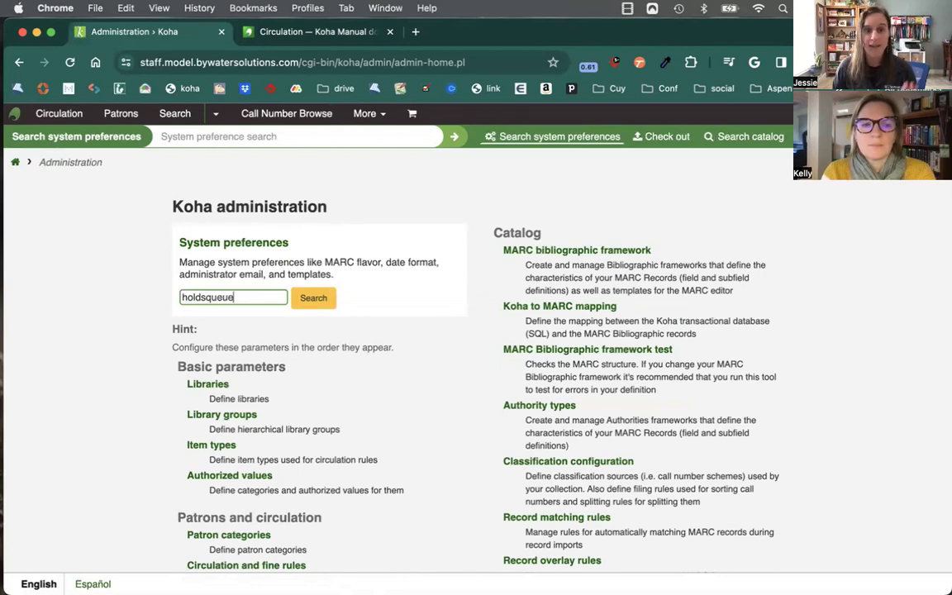
pyautogui.press('Return')
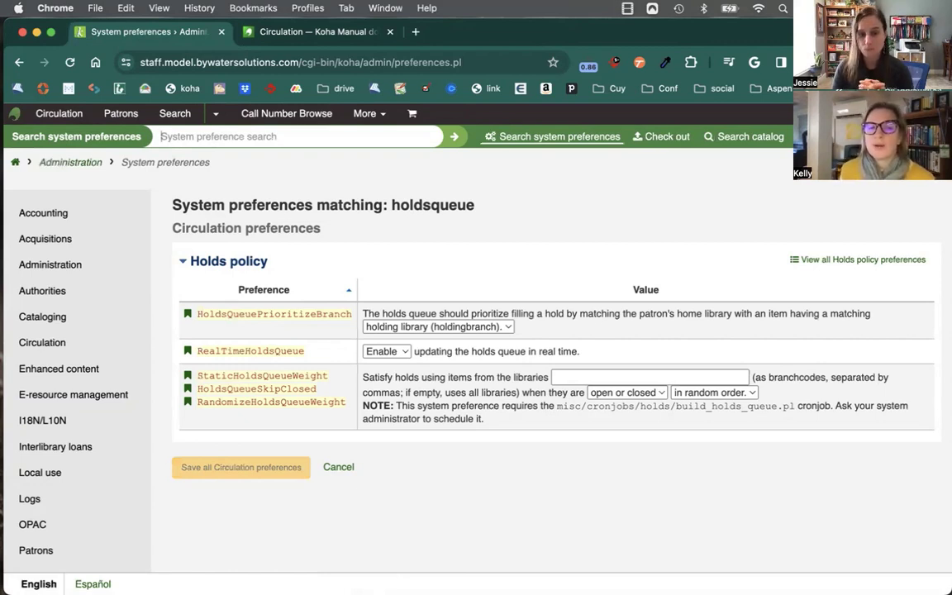
# Review the holding library and home library options of the HoldsQueuePrioritizeBranch preference without changing the setting
pyautogui.click(460, 327)
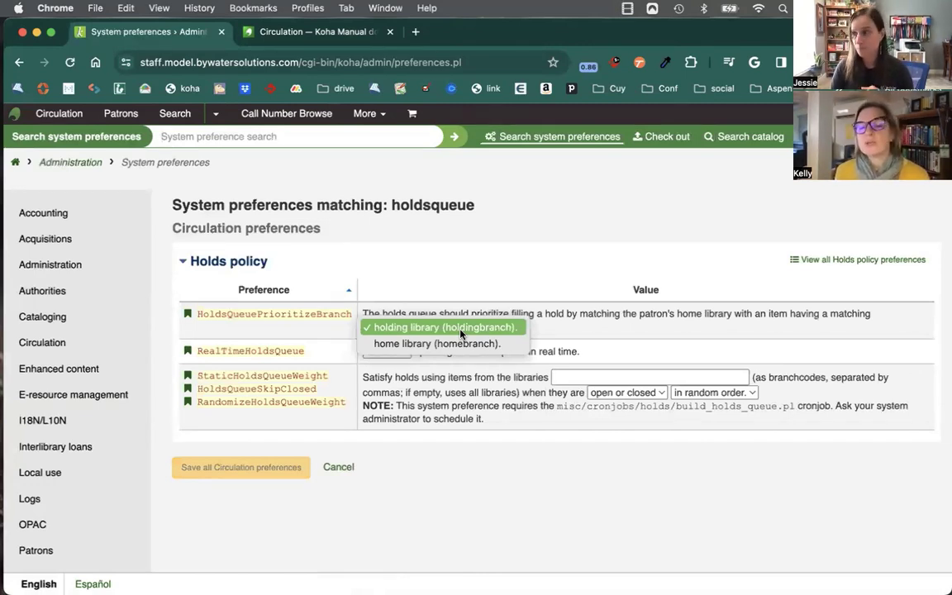
pyautogui.click(460, 328)
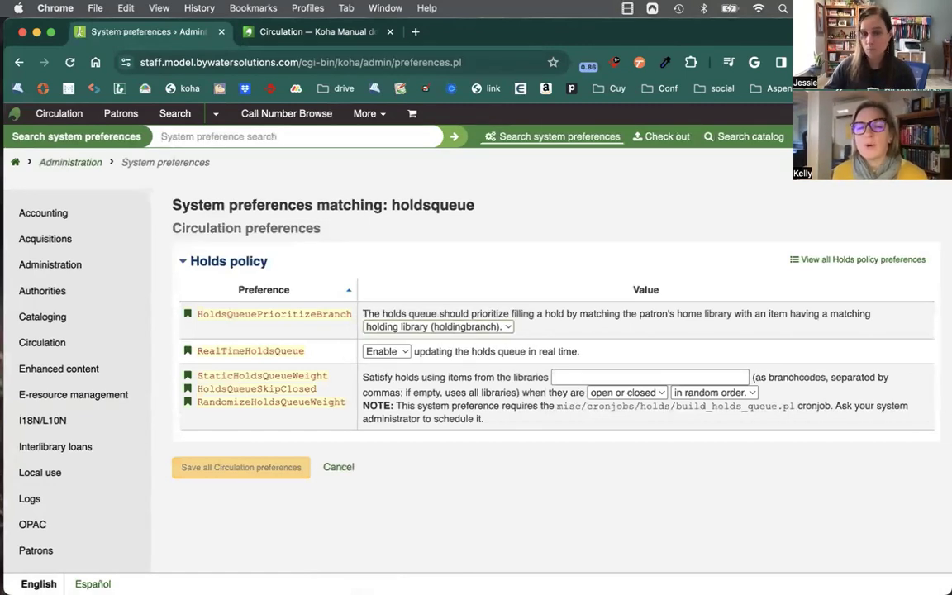
pyautogui.click(446, 326)
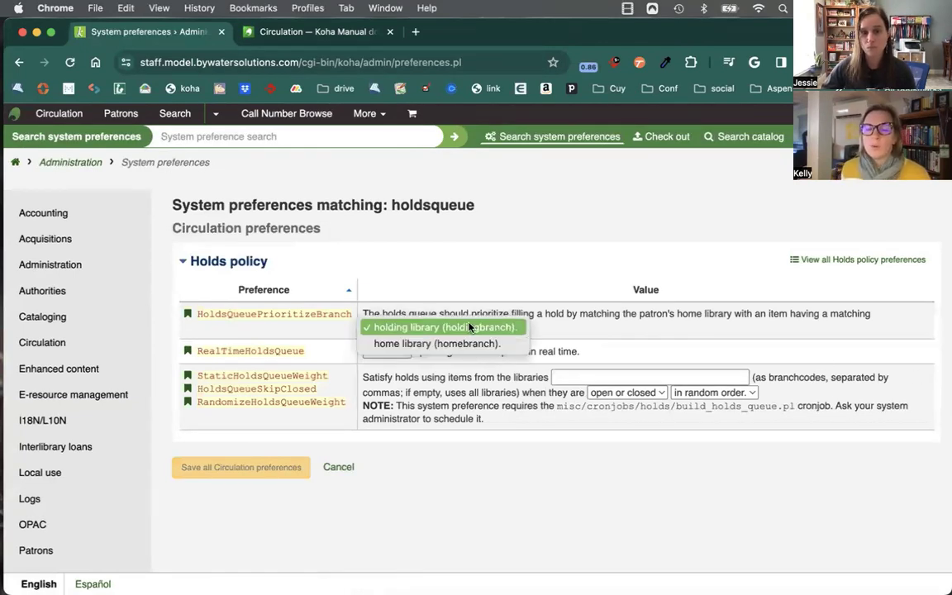
pyautogui.click(446, 328)
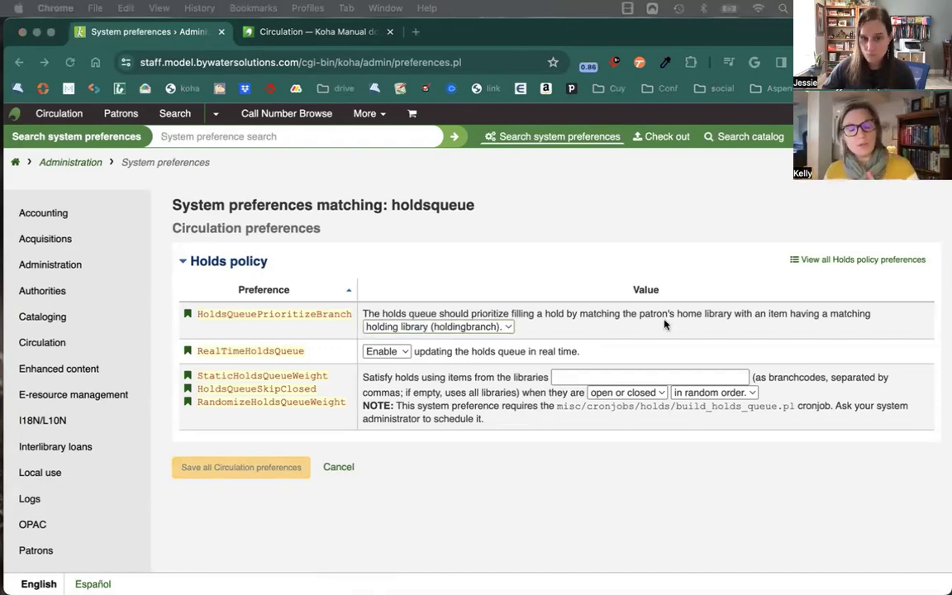
pyautogui.click(453, 327)
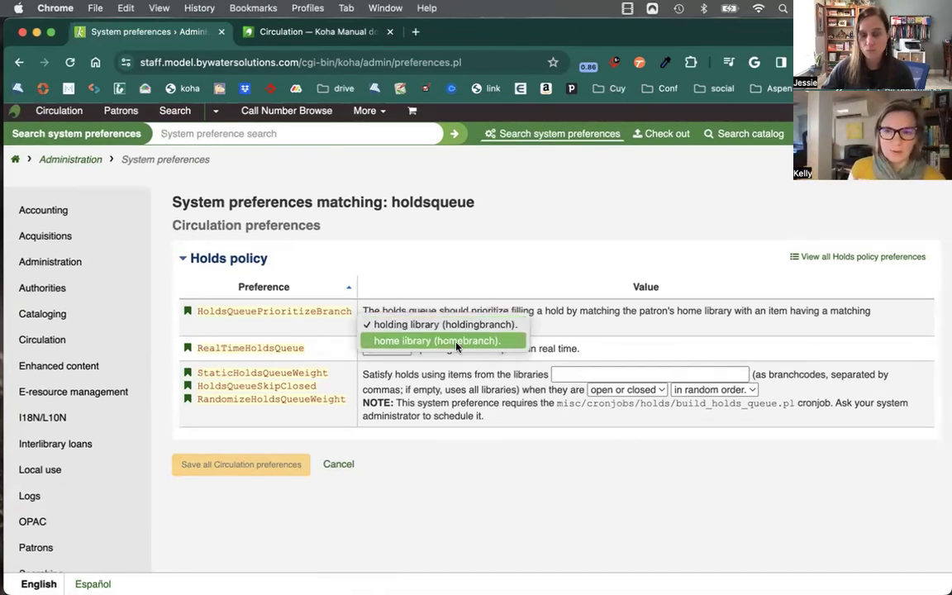
pyautogui.click(623, 329)
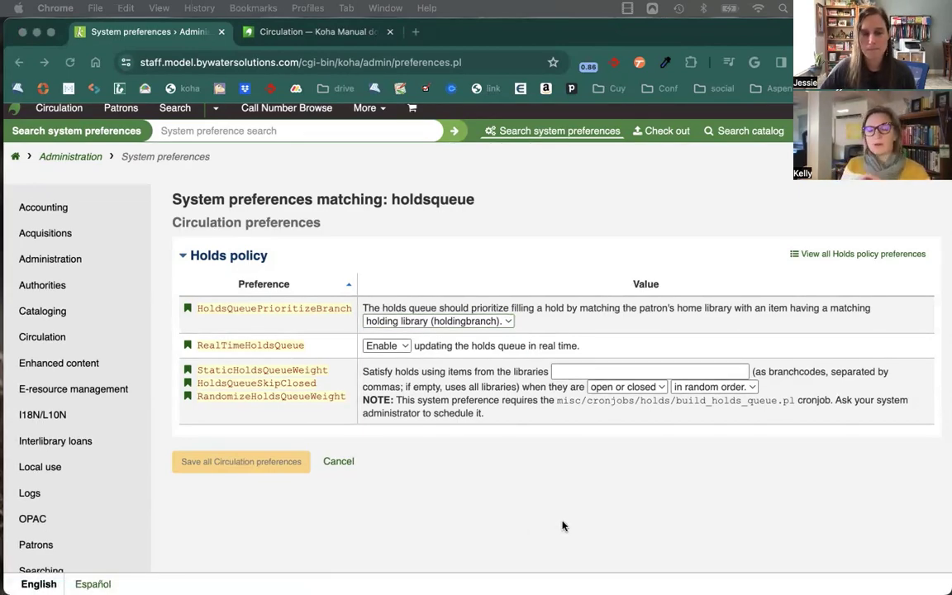
# Examine the library branchcode, open-or-closed and order options for StaticHoldsQueueWeight, HoldsQueueSkipClosed and RandomizeHoldsQueueWeight
pyautogui.scroll(1, 562, 525)
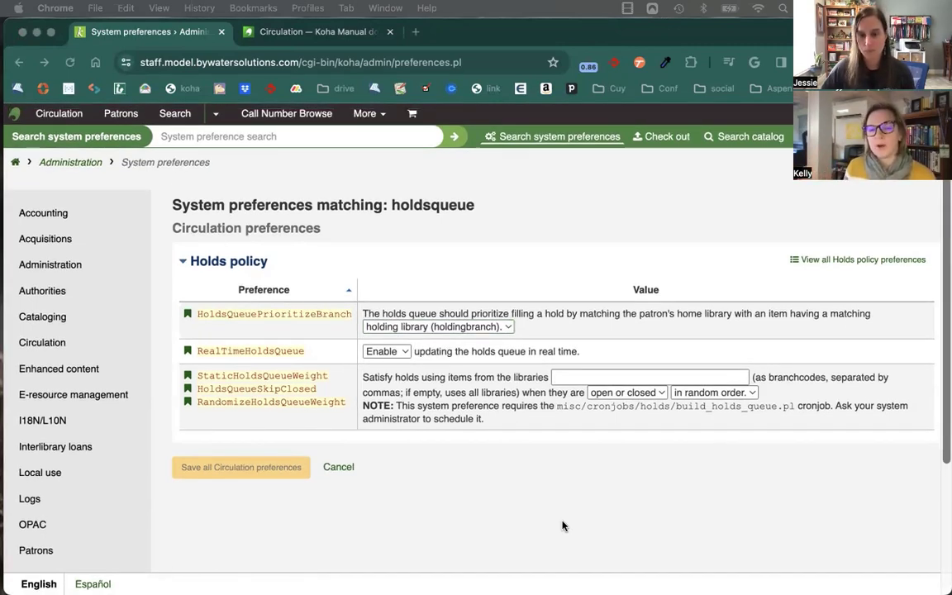
pyautogui.click(629, 400)
pyautogui.click(630, 393)
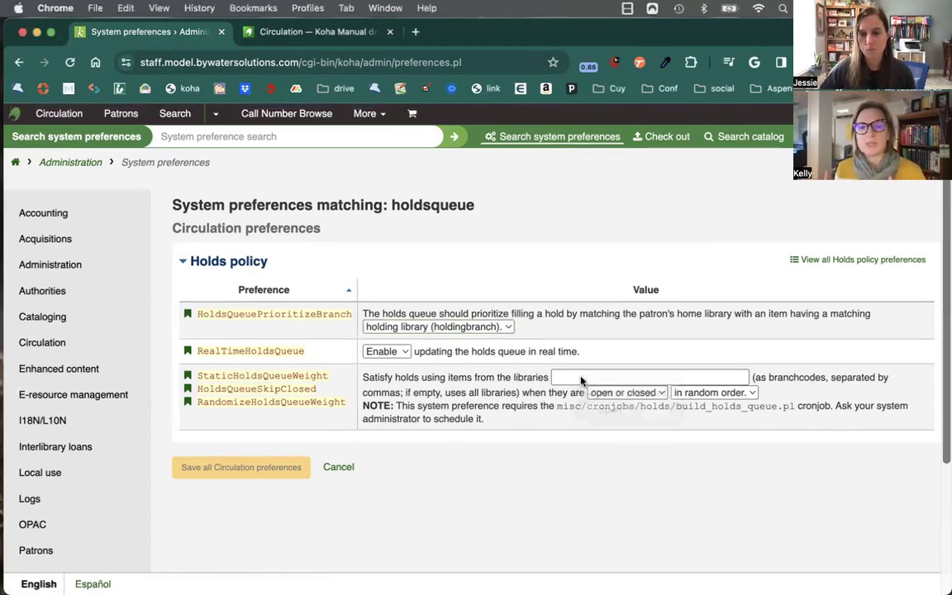
pyautogui.click(681, 377)
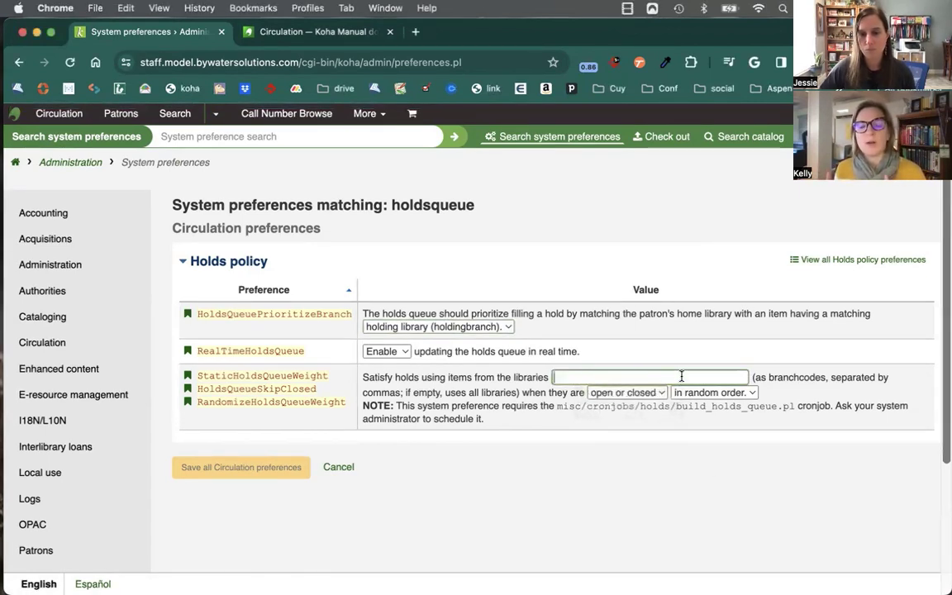
pyautogui.click(635, 395)
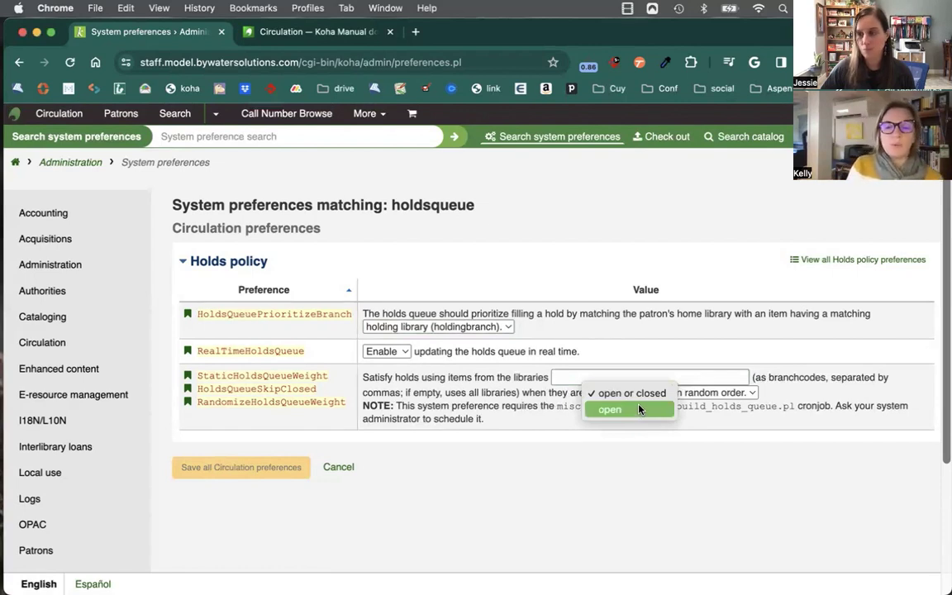
pyautogui.click(714, 394)
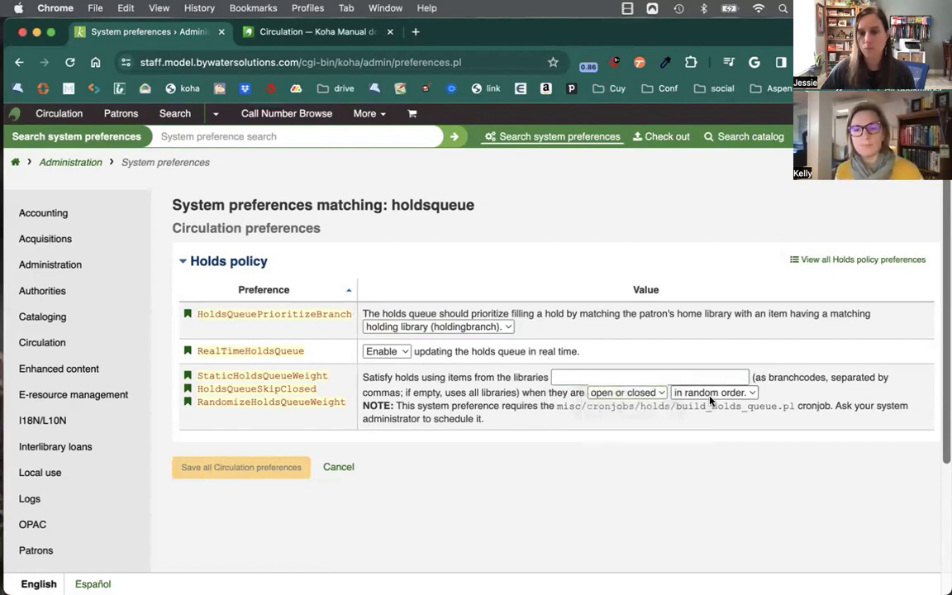
pyautogui.click(713, 394)
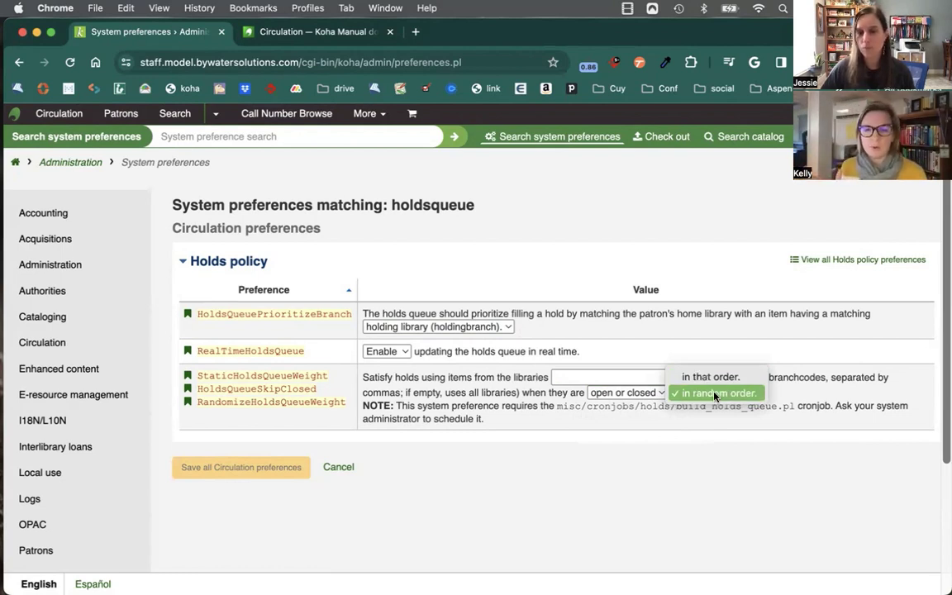
pyautogui.click(718, 393)
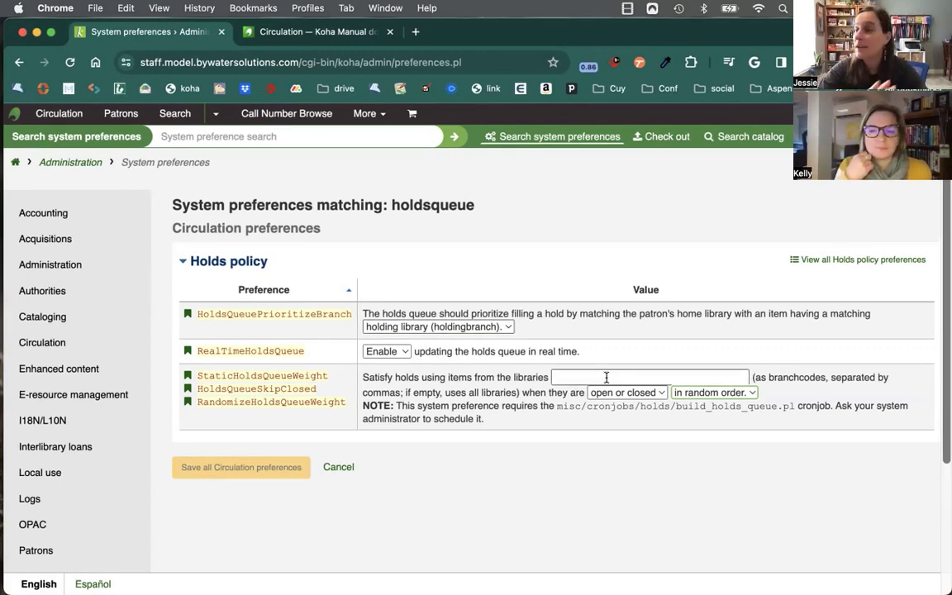
# Open the Holds queue from Circulation and set the item type filter to DVD
pyautogui.click(55, 113)
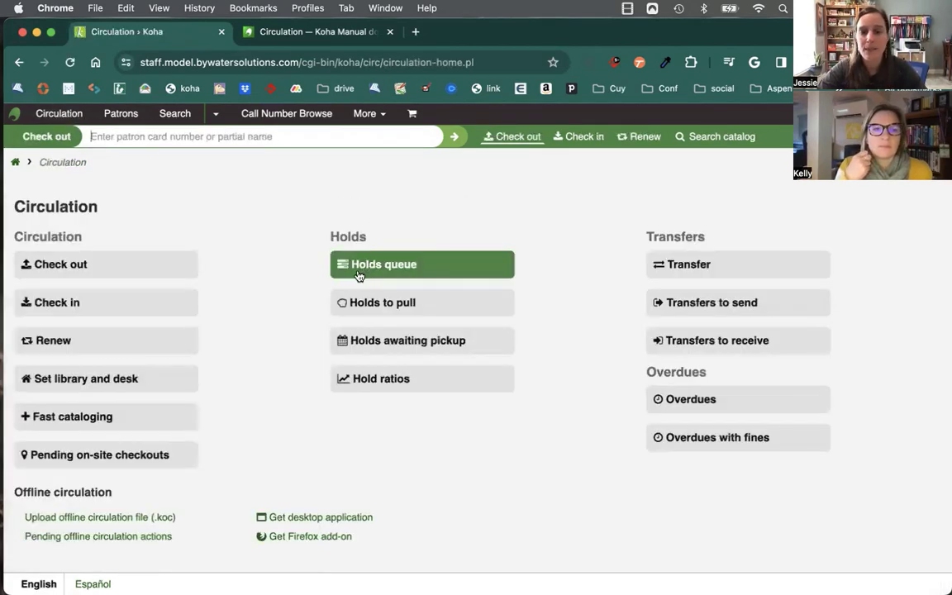
pyautogui.click(397, 267)
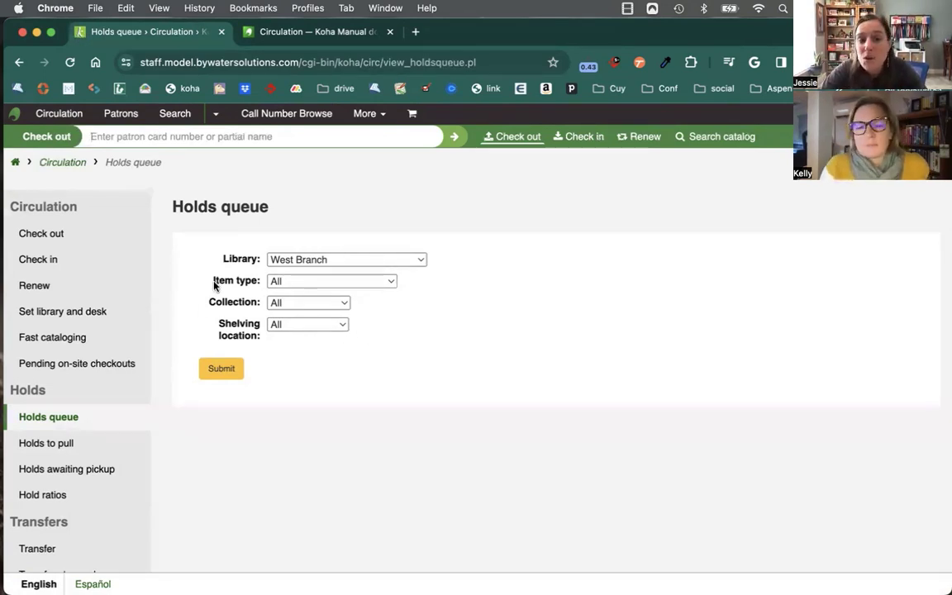
pyautogui.moveTo(214, 282); pyautogui.dragTo(257, 288)
pyautogui.click(276, 281)
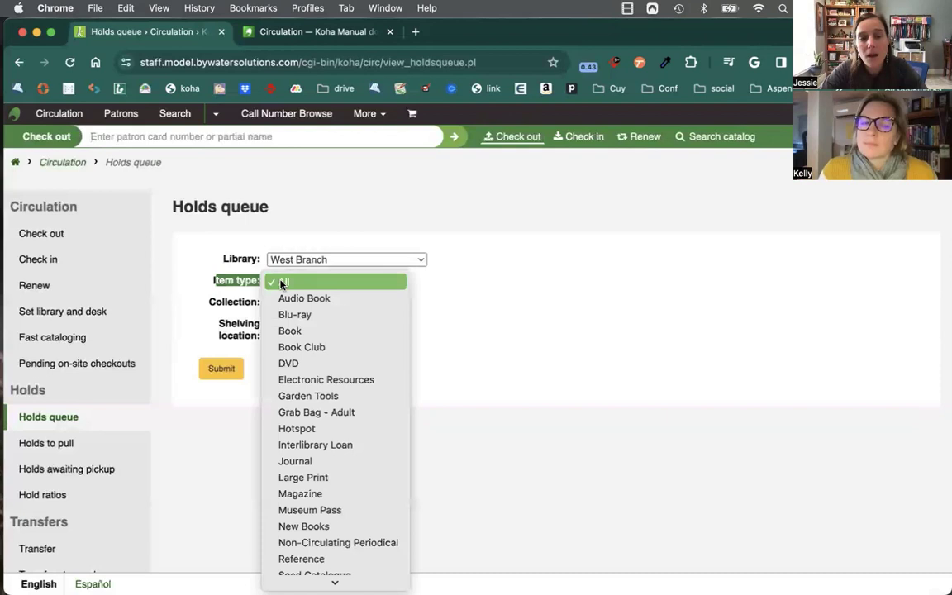
pyautogui.click(297, 364)
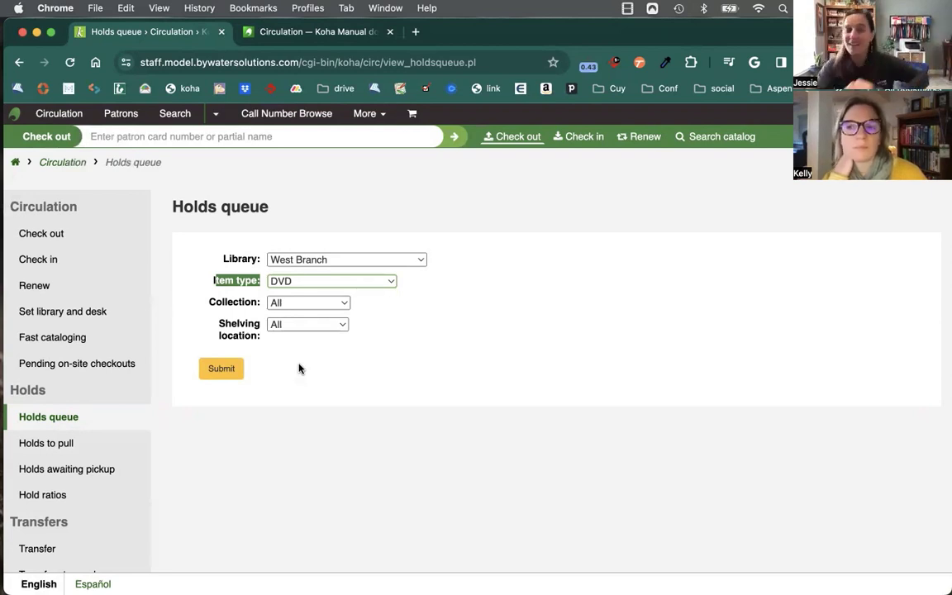
# Set the item type filter back to All and generate the holds queue for West Branch
pyautogui.click(289, 281)
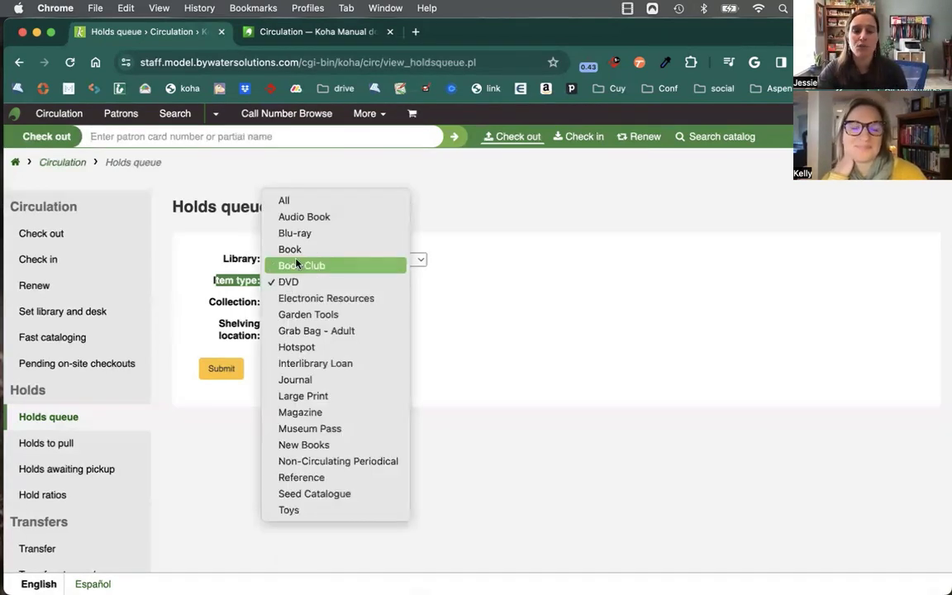
pyautogui.click(297, 201)
pyautogui.click(285, 351)
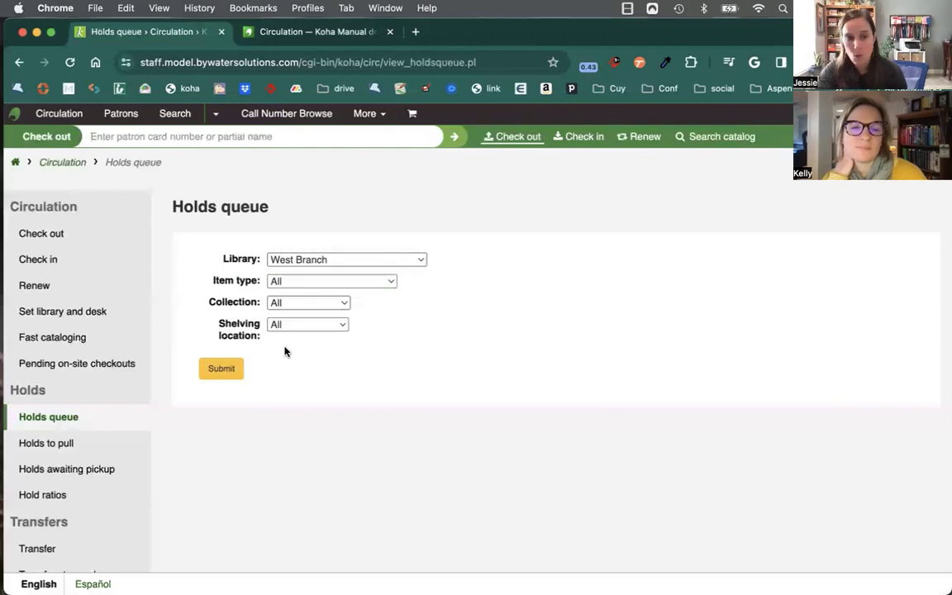
pyautogui.click(221, 376)
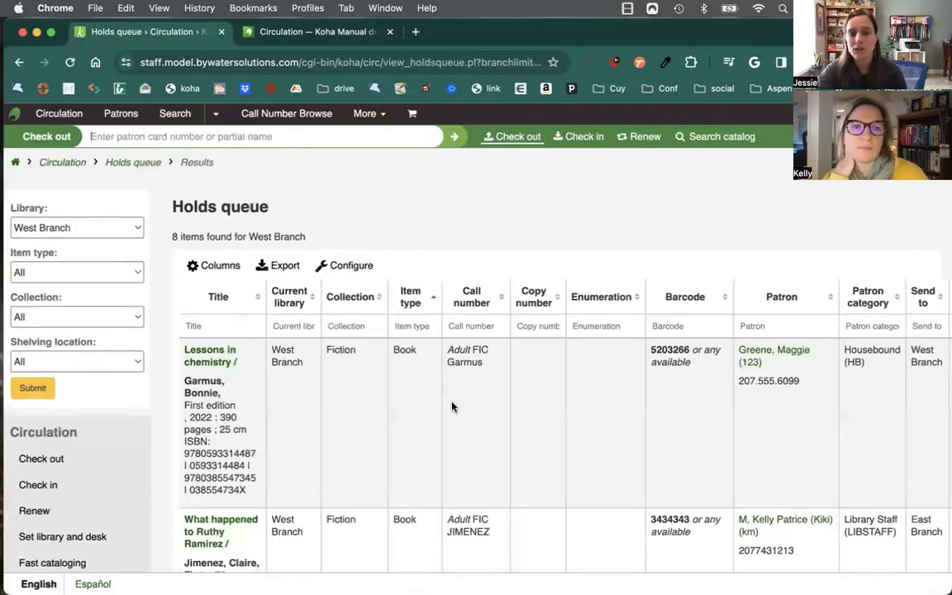
# Hide the Enumeration, Copy number and Patron category columns in the holds queue table, keeping Patron shown
pyautogui.scroll(-2, 452, 406)
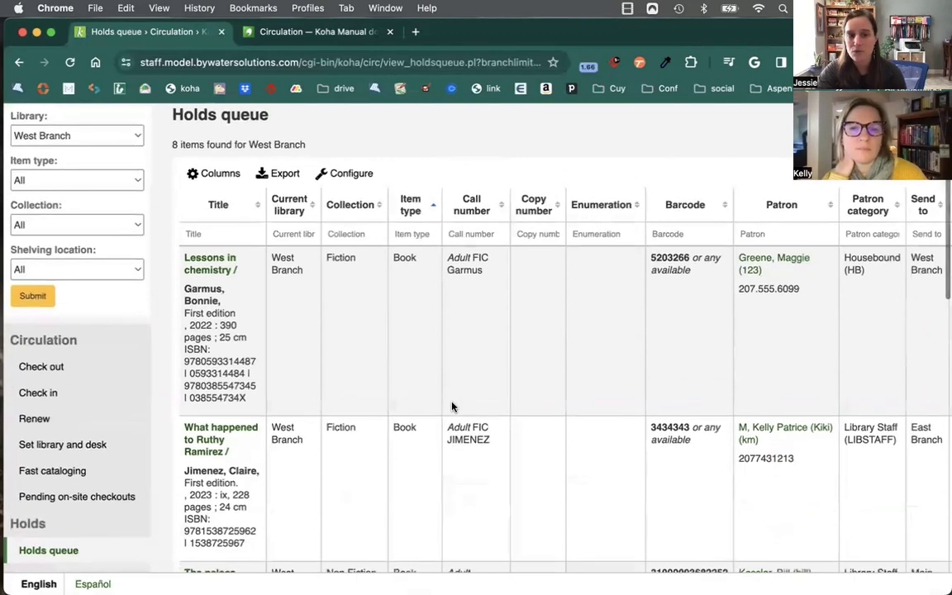
pyautogui.hscroll(3, 452, 407)
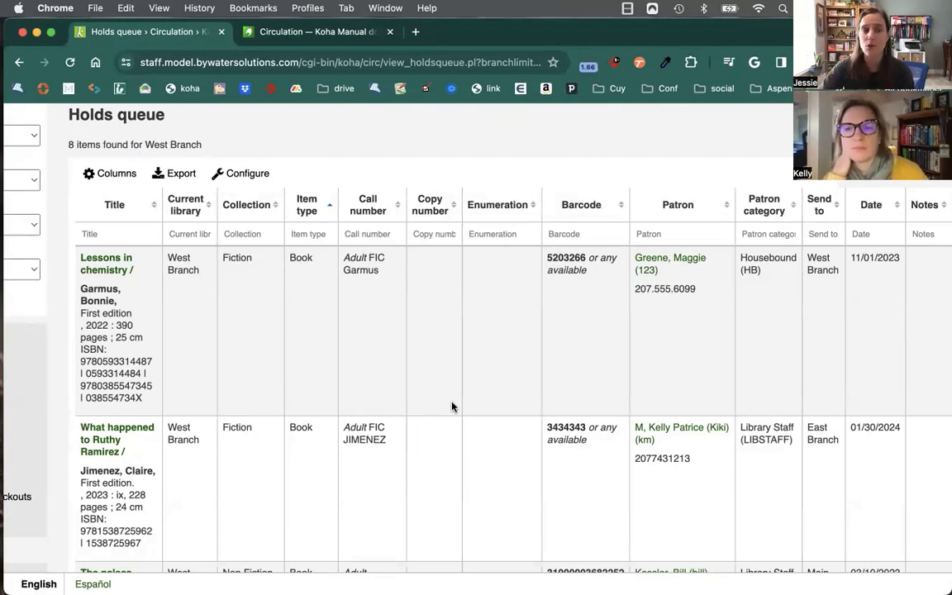
pyautogui.click(124, 177)
pyautogui.click(138, 423)
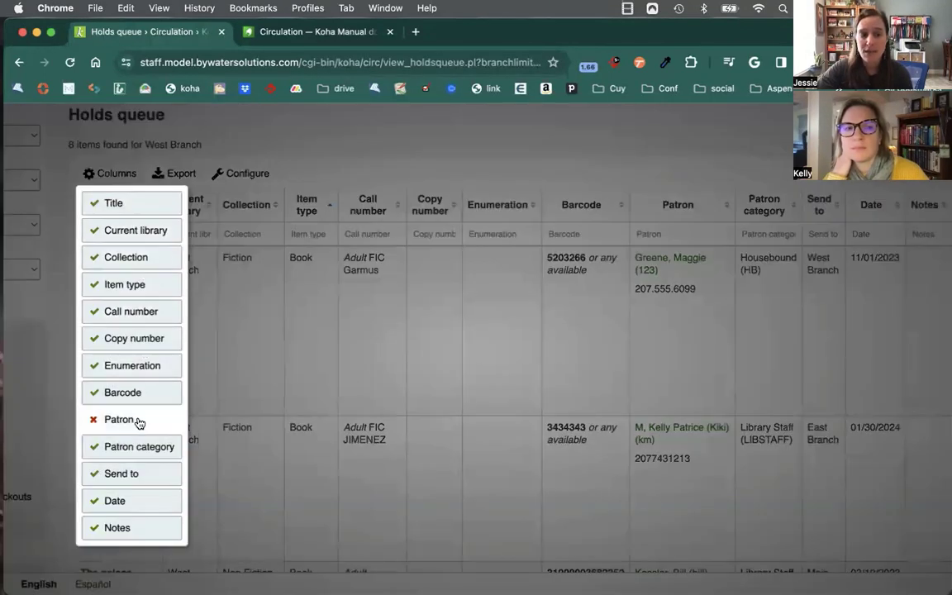
pyautogui.click(138, 422)
pyautogui.click(142, 369)
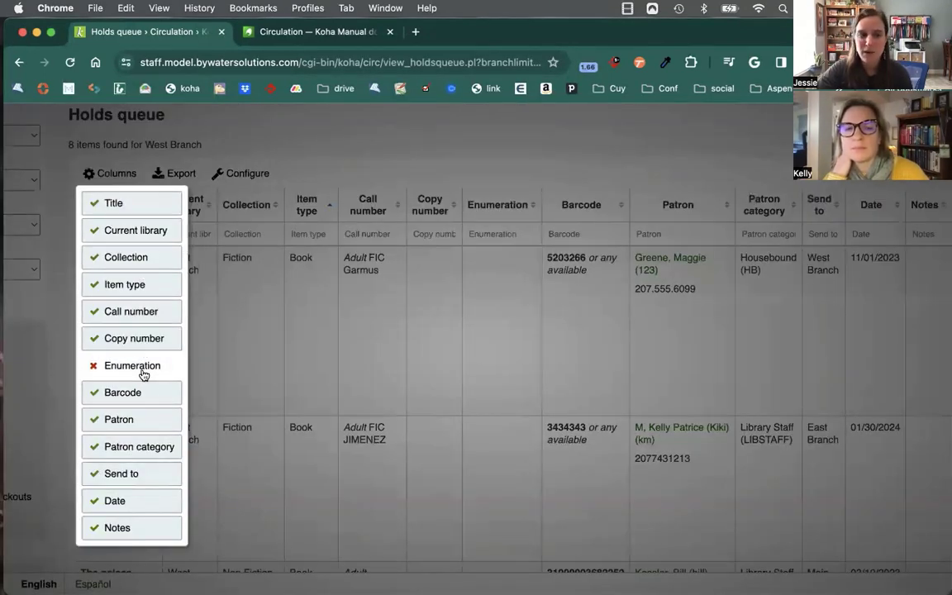
pyautogui.click(174, 421)
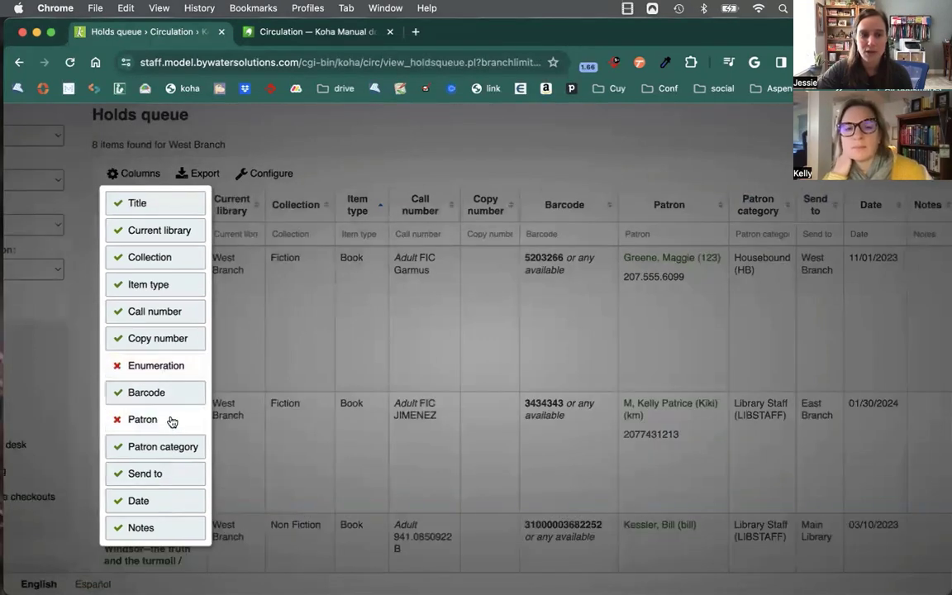
pyautogui.click(172, 421)
pyautogui.click(175, 340)
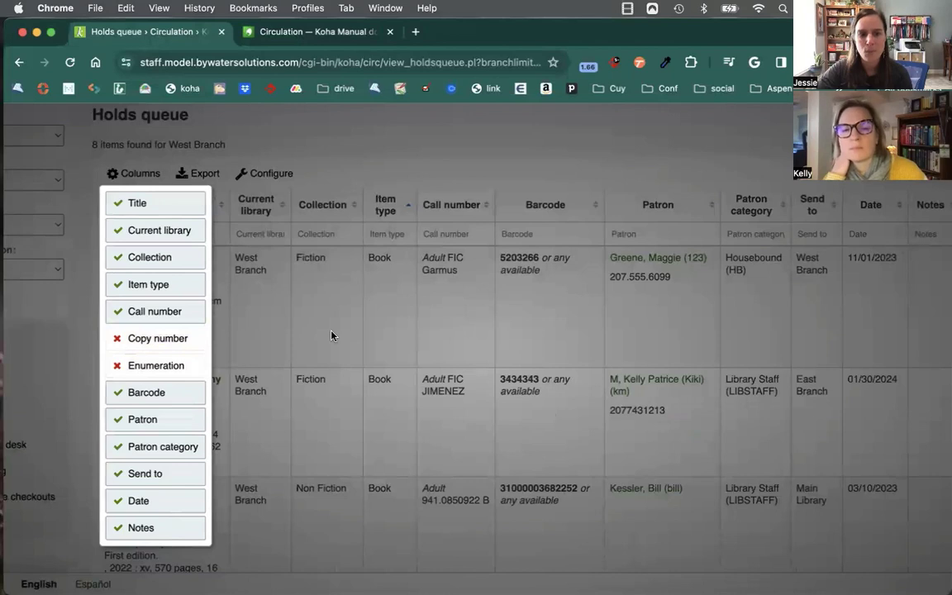
pyautogui.click(184, 448)
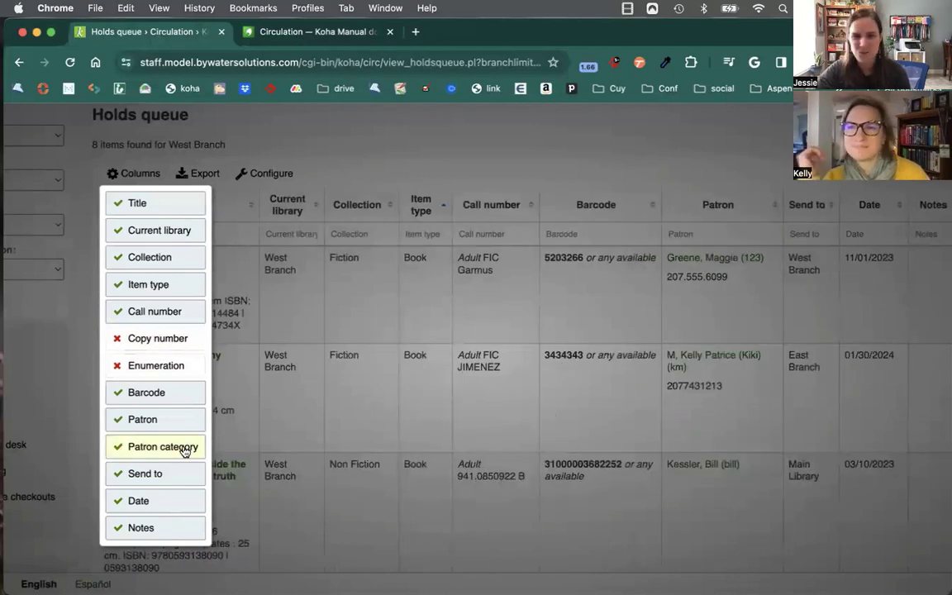
pyautogui.click(279, 369)
# View the default column settings for the holds queue table and return to the queue results
pyautogui.hscroll(1, 391, 425)
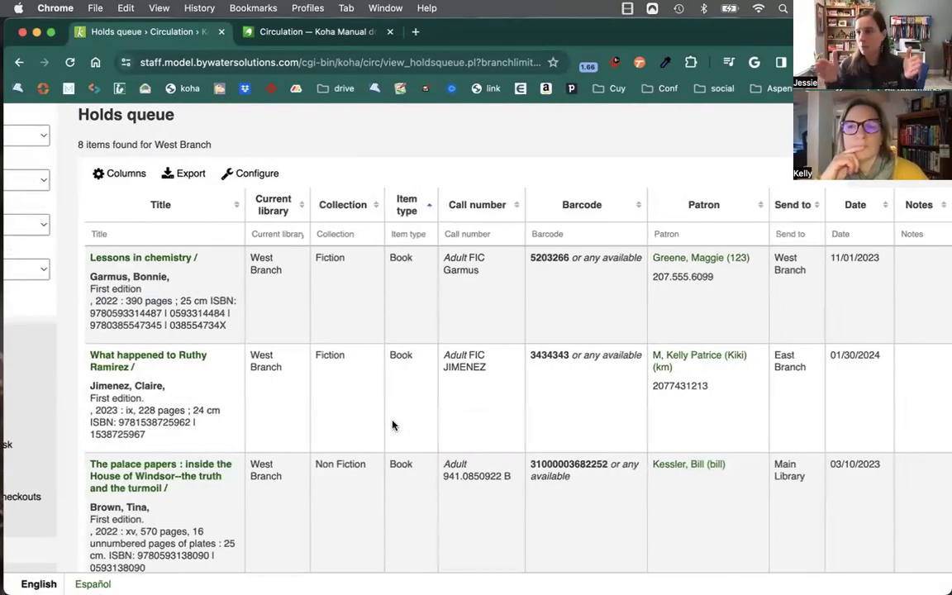
pyautogui.click(249, 175)
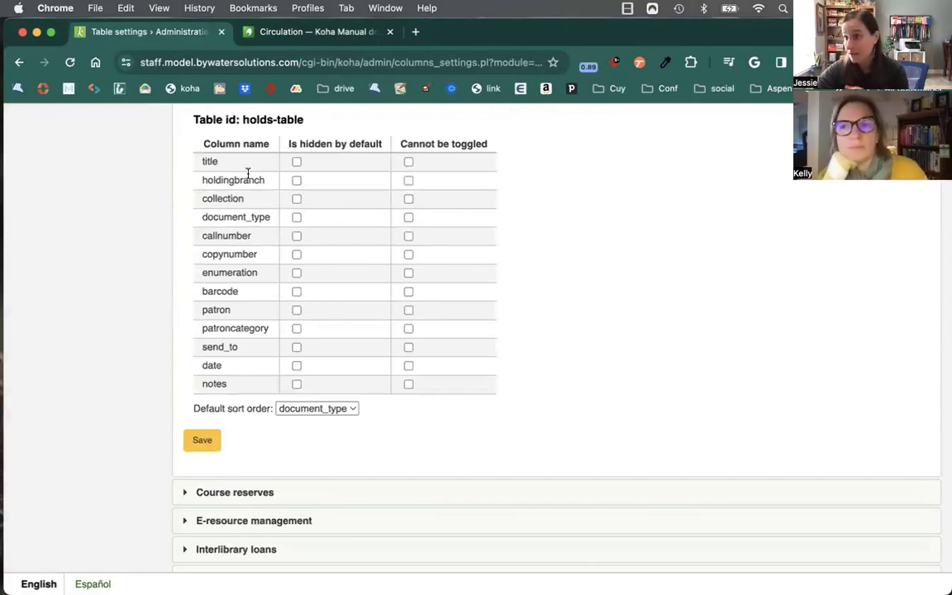
pyautogui.click(17, 63)
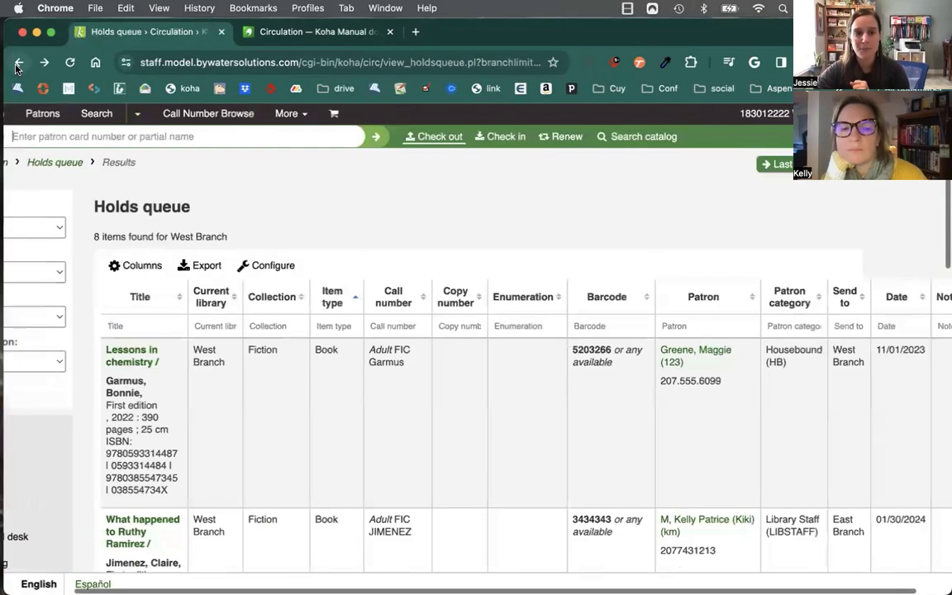
# Preview the print export of the West Branch holds queue and cancel the printout
pyautogui.scroll(-1, 301, 426)
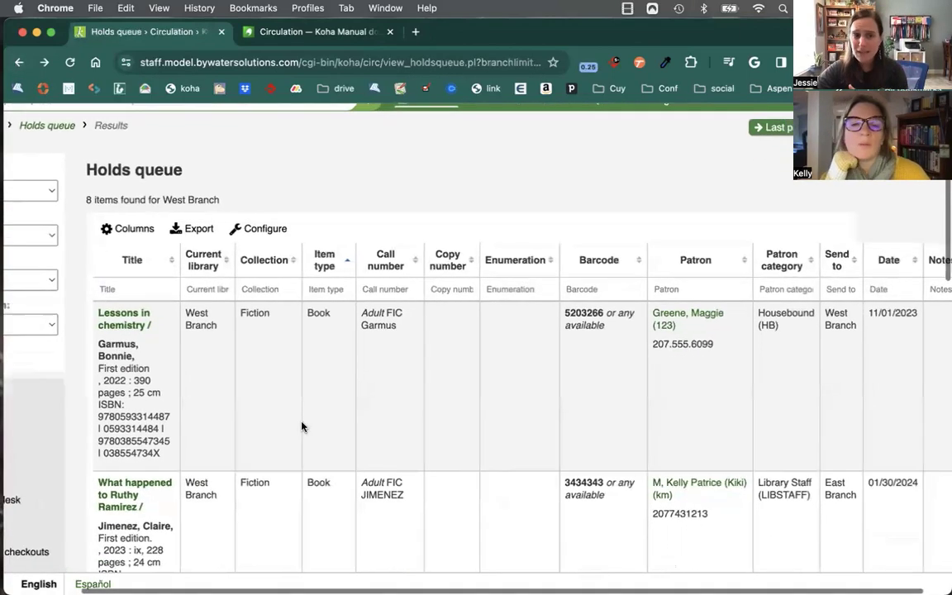
pyautogui.hscroll(-3, 302, 426)
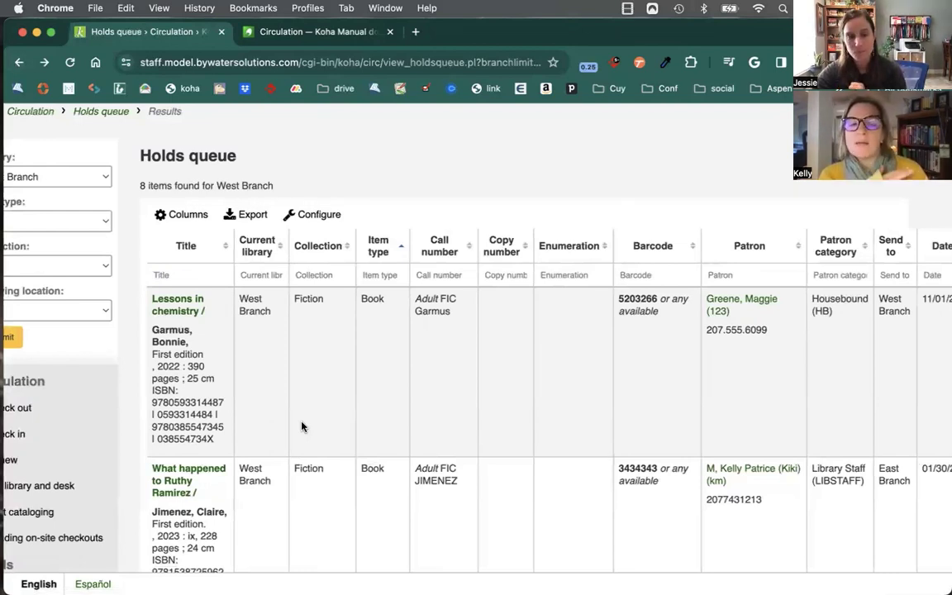
pyautogui.hscroll(4, 302, 426)
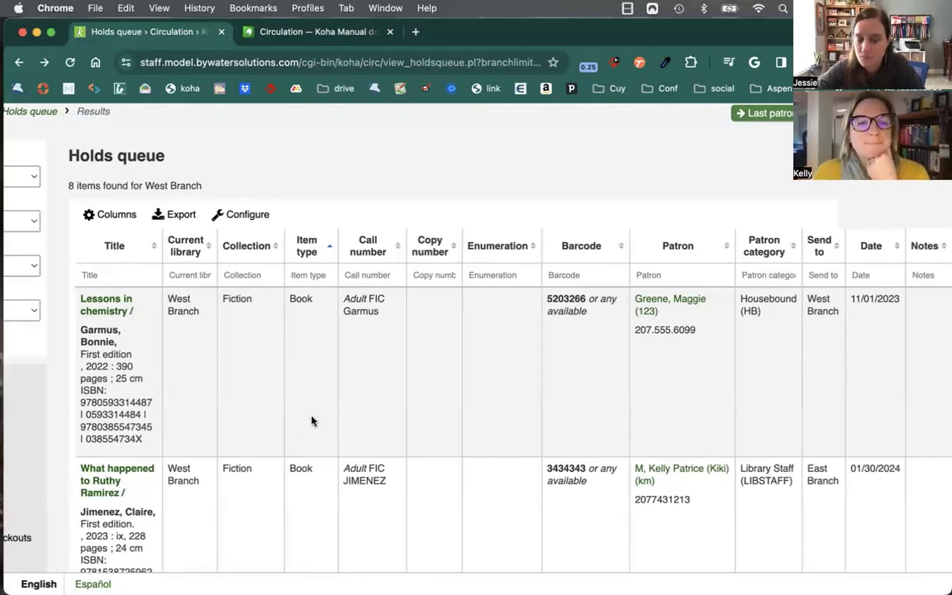
pyautogui.click(180, 217)
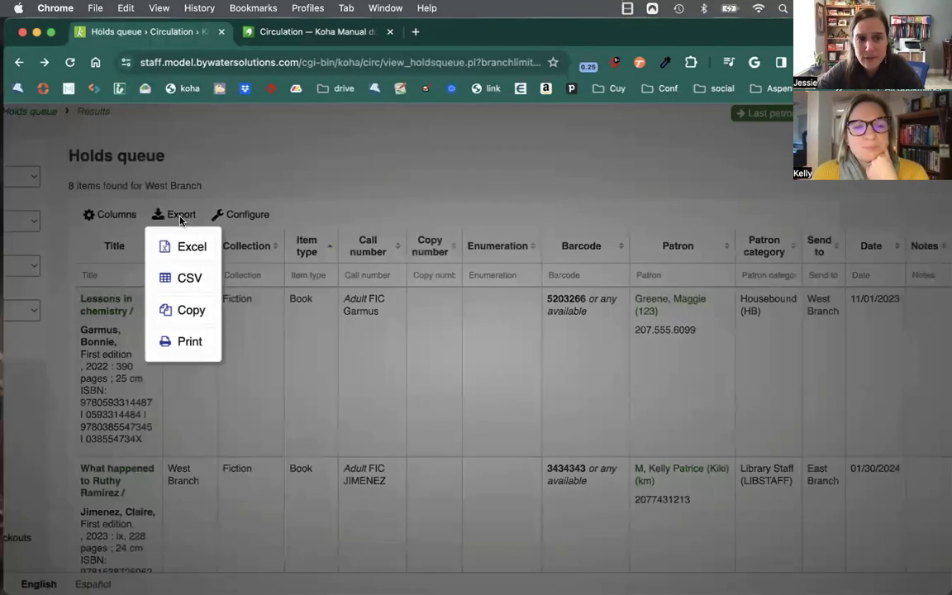
pyautogui.click(188, 342)
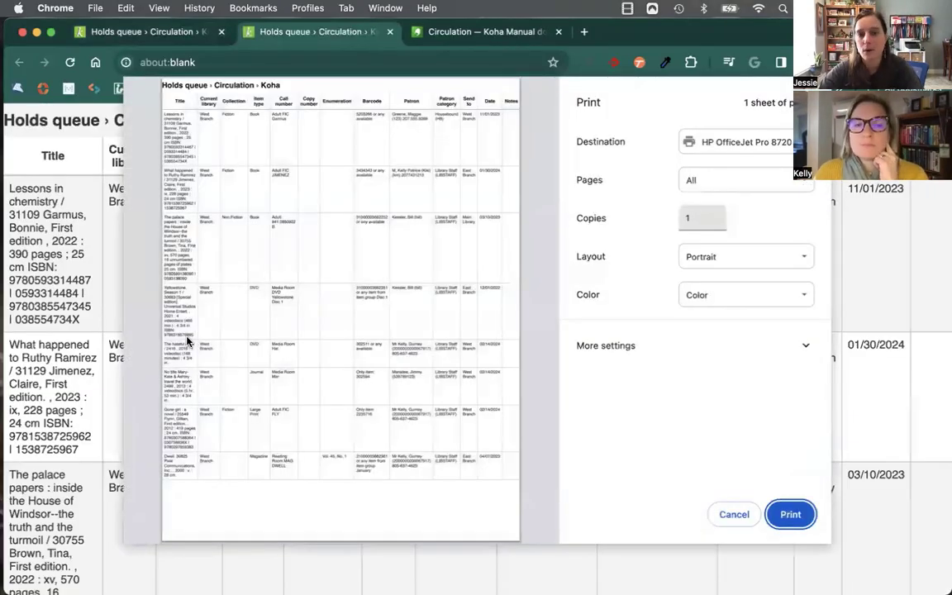
pyautogui.click(744, 520)
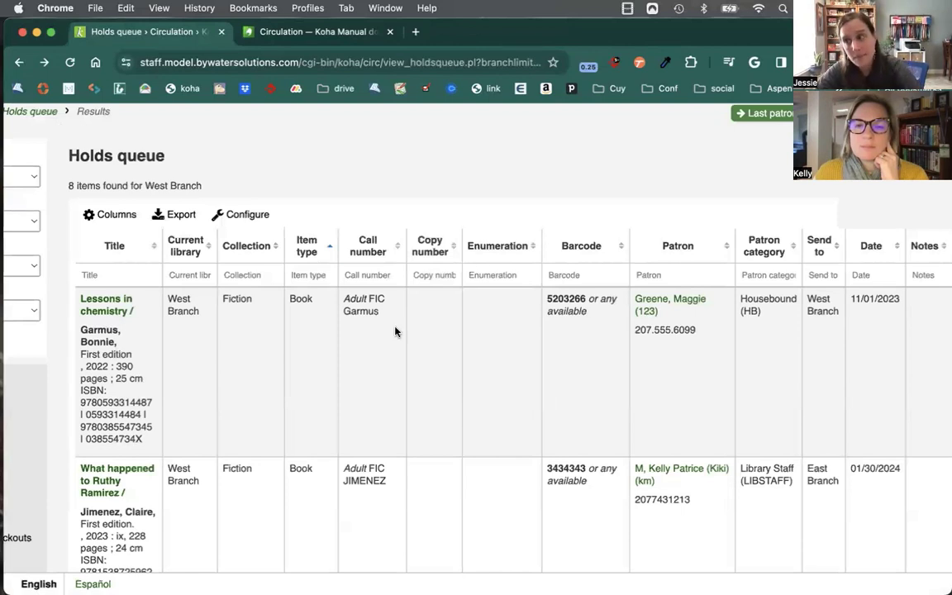